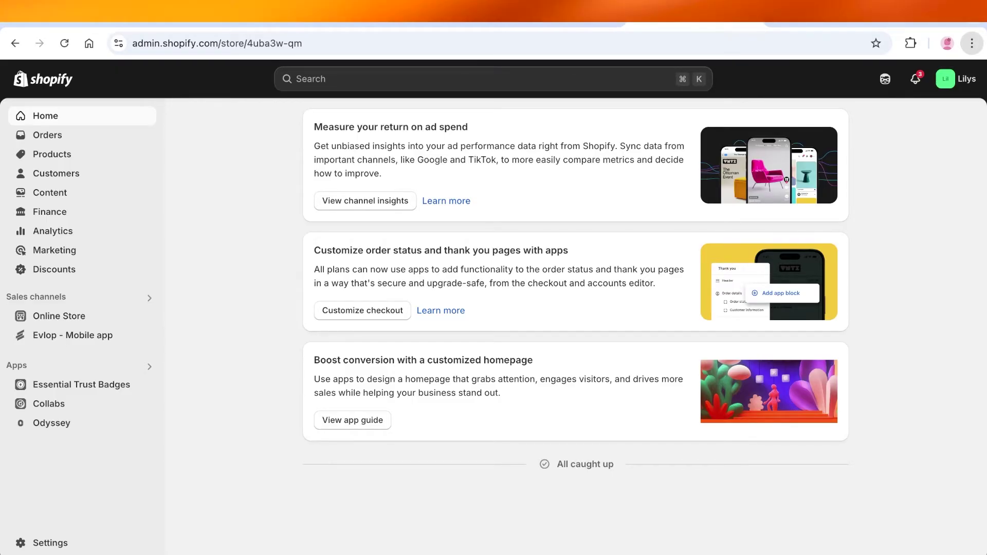
# Set up browsing data deletion in Chrome for all time, excluding browsing history and download history.
pyautogui.press('super+shift+BackSpace')
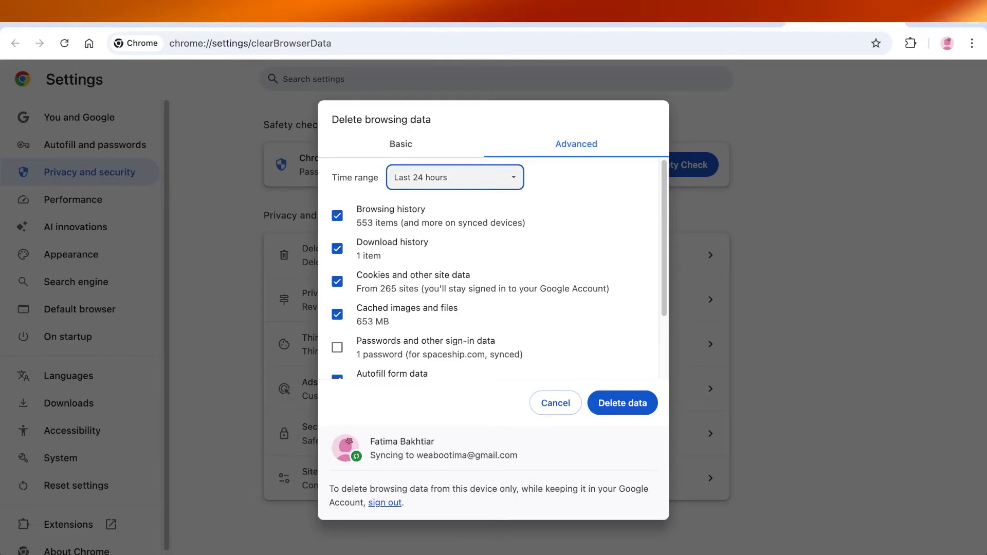
pyautogui.click(401, 144)
pyautogui.click(577, 144)
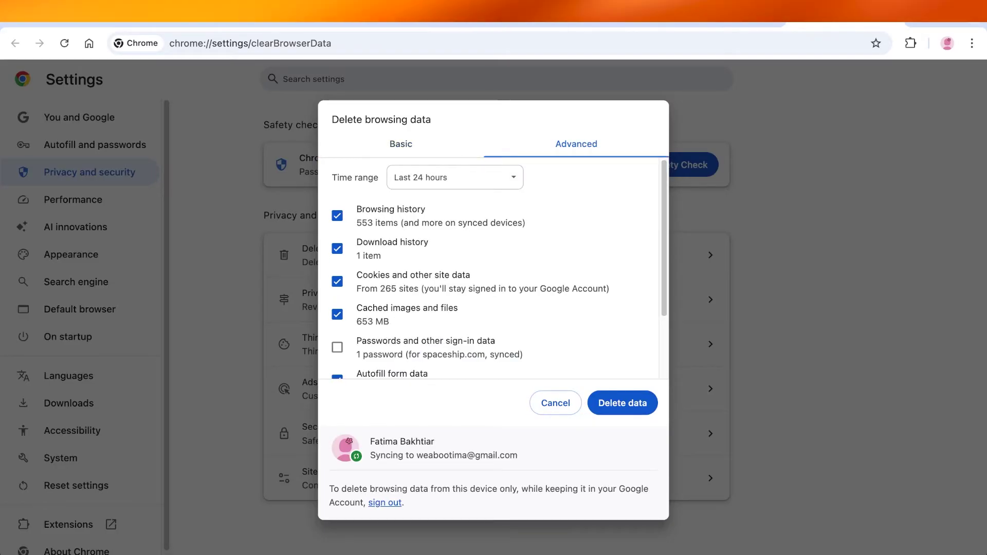
pyautogui.click(337, 216)
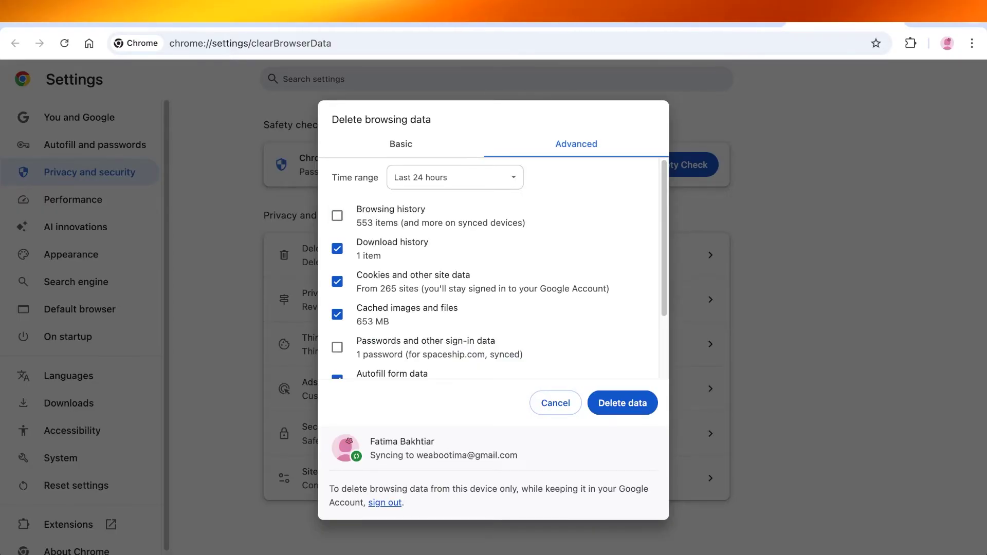
pyautogui.click(337, 249)
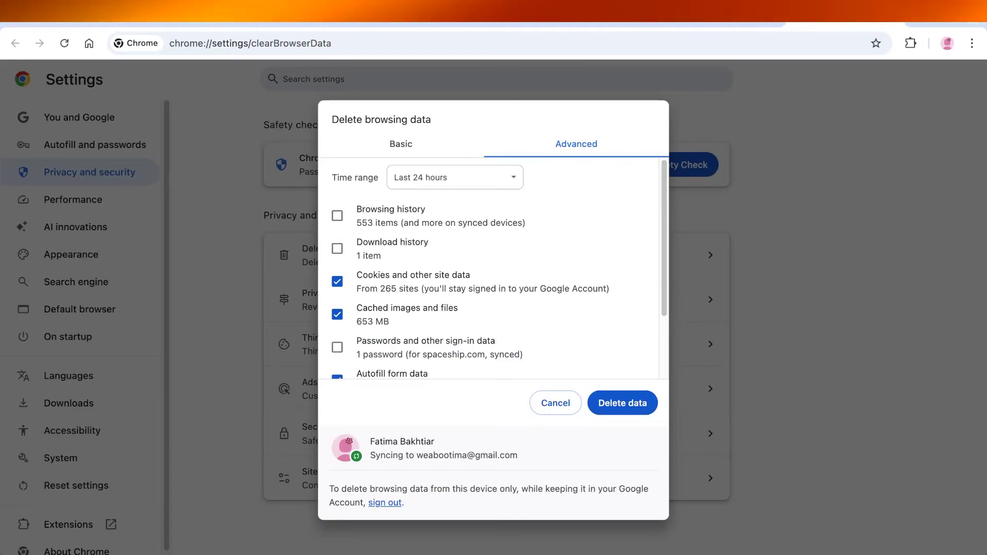
pyautogui.click(455, 178)
pyautogui.click(432, 223)
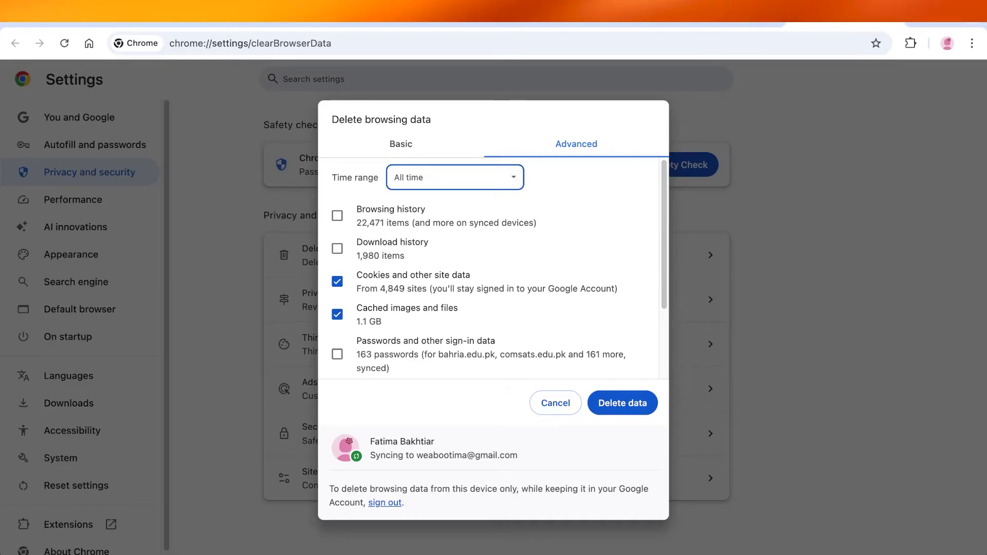
# Exclude autofill form data, site settings and hosted app data, and delete the cookies and cached images and files.
pyautogui.scroll(-2, 489, 267)
pyautogui.scroll(-1, 488, 268)
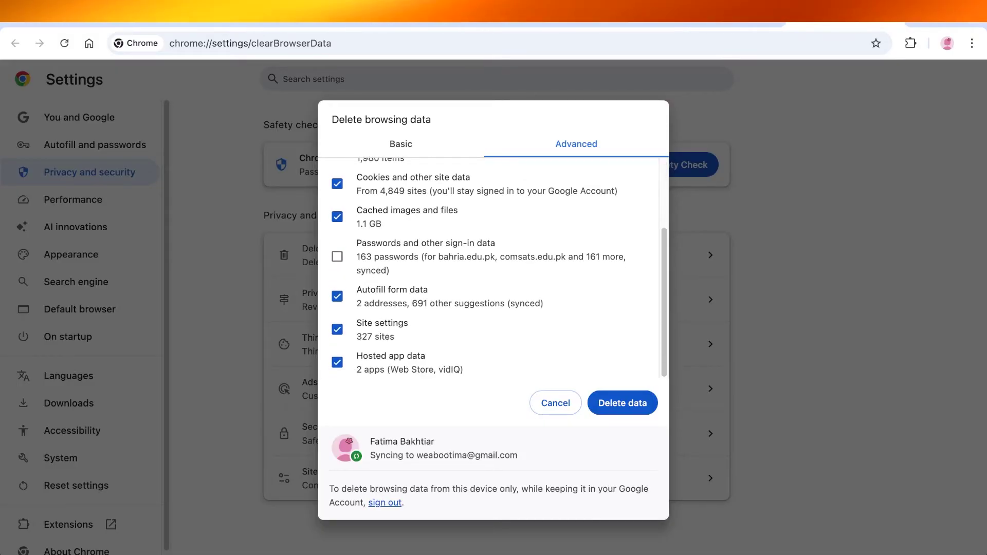
pyautogui.click(337, 296)
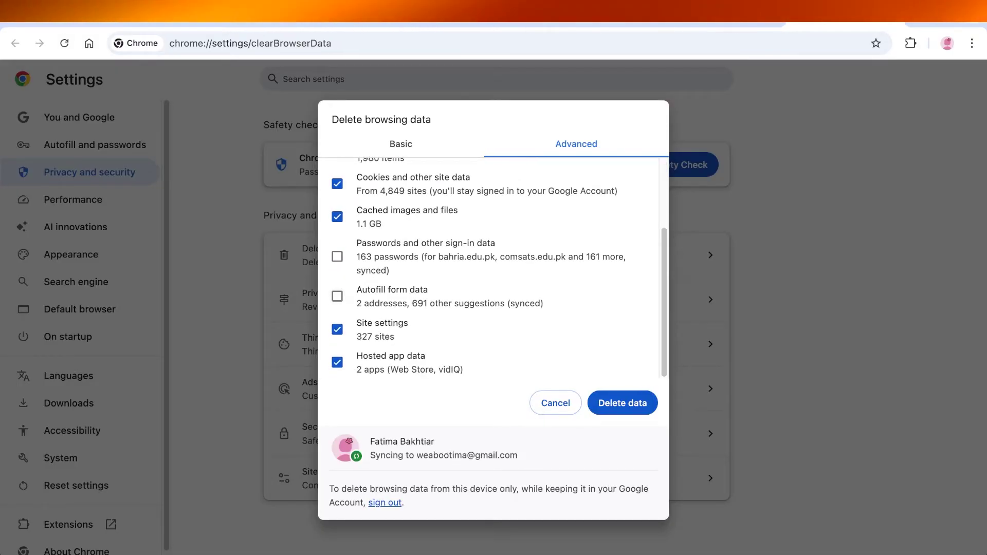
pyautogui.click(336, 329)
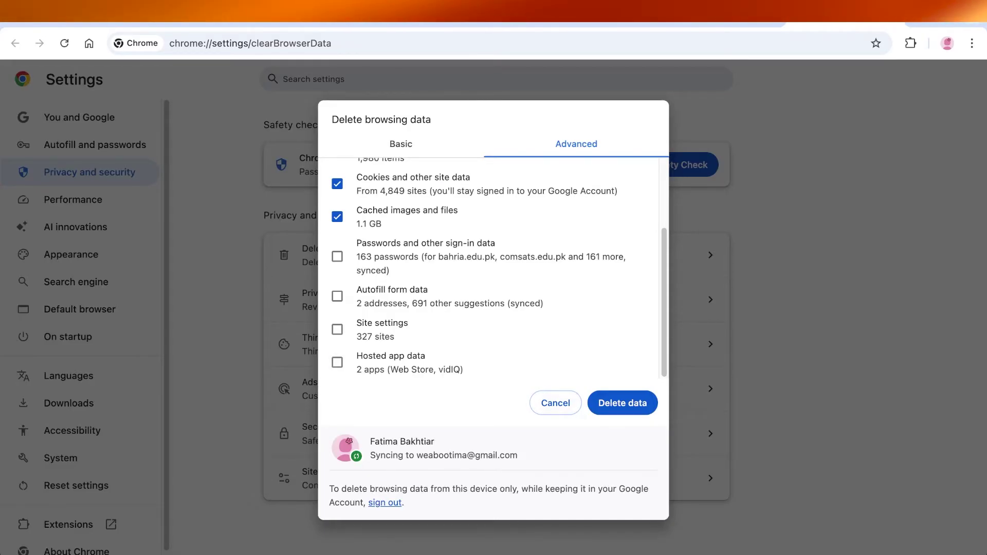
pyautogui.click(622, 403)
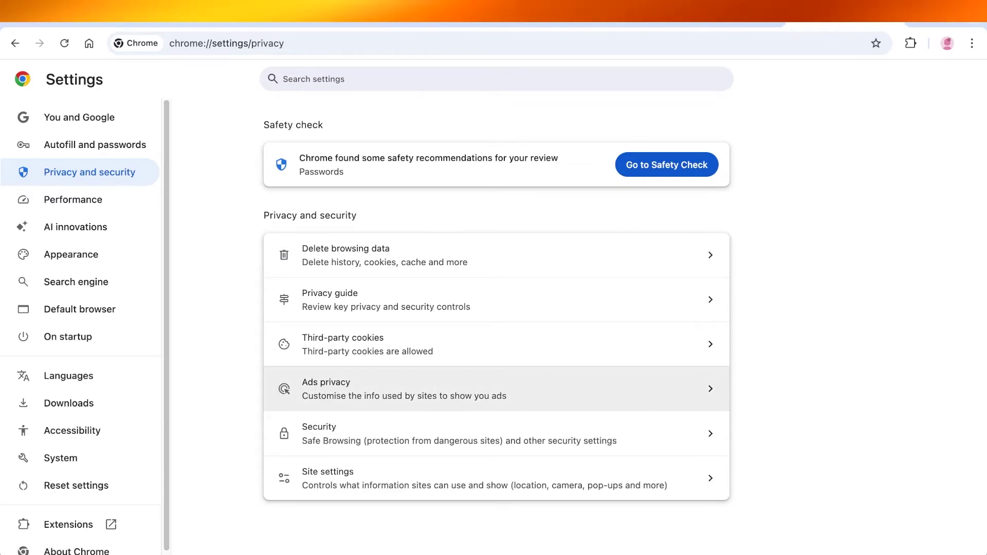
# Examine Chrome's Security settings, including Safe Browsing, secure connections and the advanced options.
pyautogui.click(494, 433)
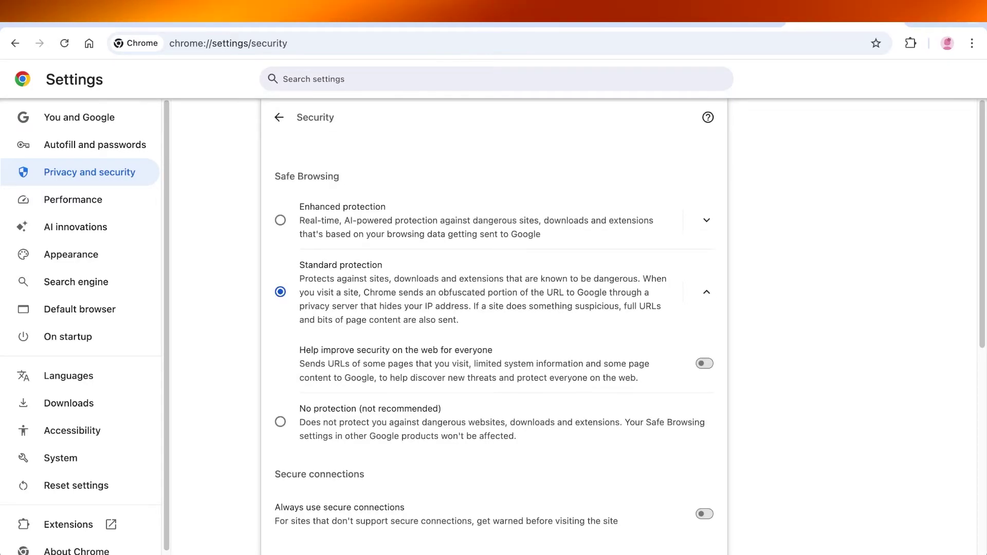
pyautogui.scroll(-7, 493, 360)
pyautogui.scroll(3, 493, 308)
pyautogui.scroll(-4, 493, 308)
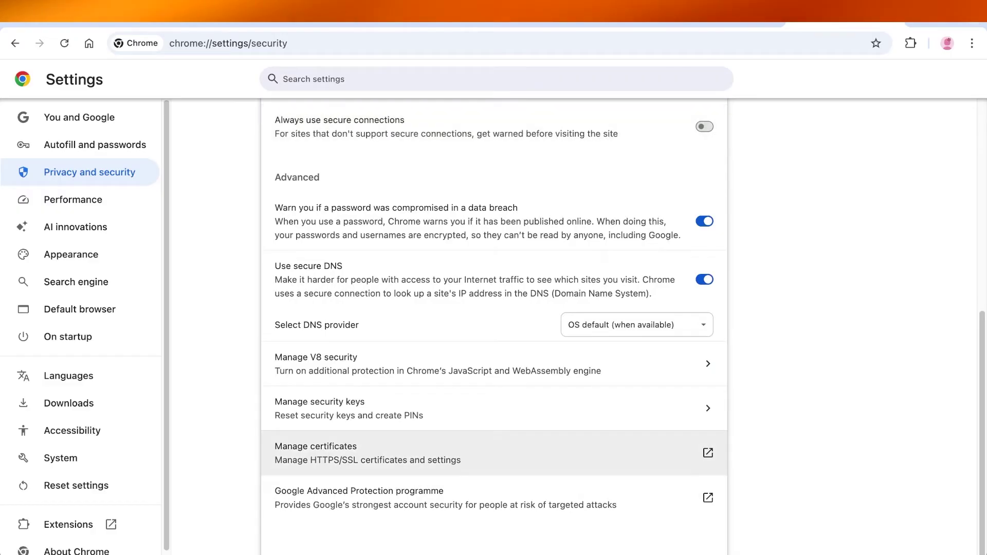
pyautogui.scroll(2, 493, 308)
pyautogui.scroll(-1, 493, 309)
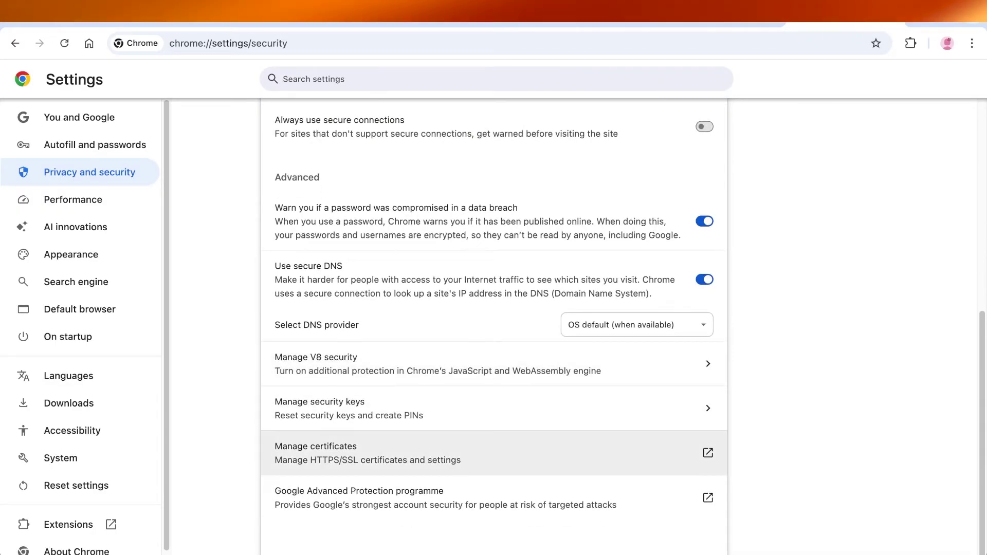
pyautogui.scroll(8, 493, 452)
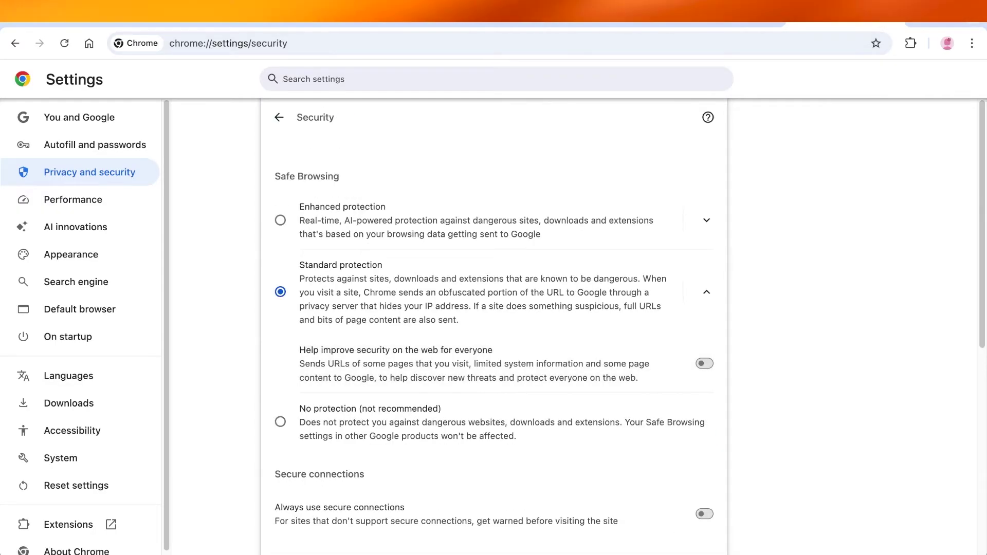
# Examine Chrome's Site settings for recent activity, permissions and content options.
pyautogui.click(279, 117)
pyautogui.click(494, 492)
pyautogui.scroll(-8, 493, 308)
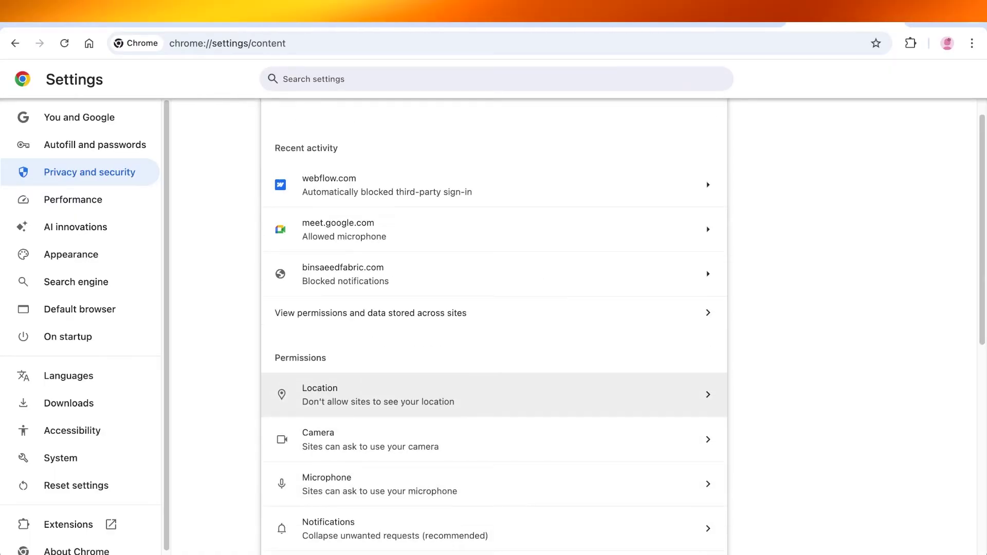
pyautogui.scroll(8, 494, 308)
pyautogui.scroll(-1, 493, 308)
pyautogui.scroll(-9, 494, 308)
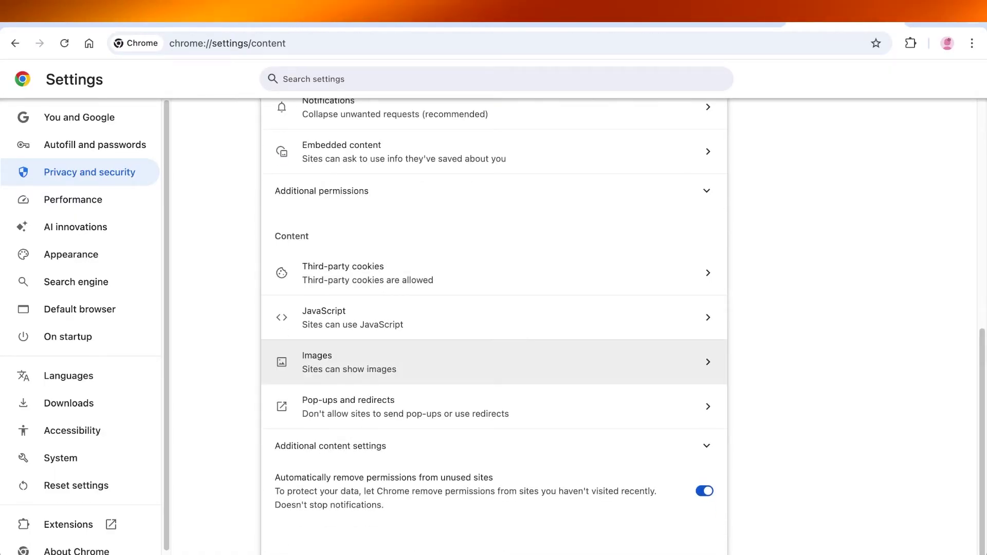
pyautogui.scroll(8, 494, 308)
pyautogui.scroll(2, 493, 308)
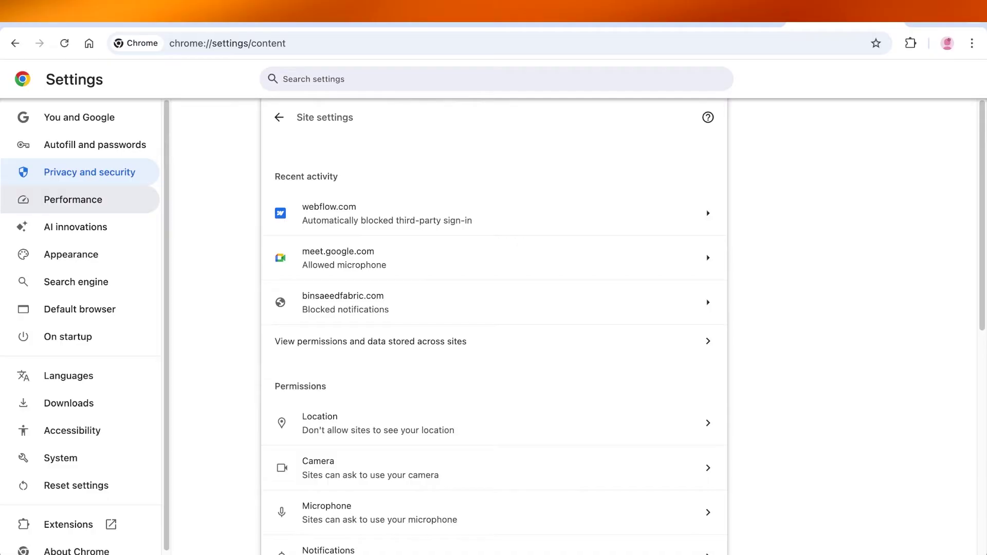
# Set the default JavaScript behaviour in the Site settings to "Sites can use JavaScript".
pyautogui.click(89, 173)
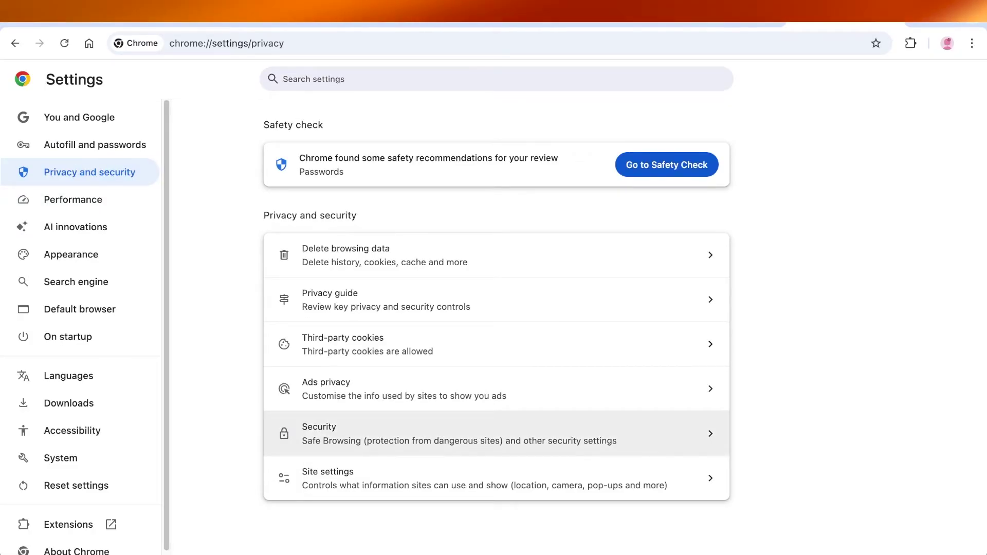
pyautogui.click(493, 478)
pyautogui.scroll(-6, 494, 308)
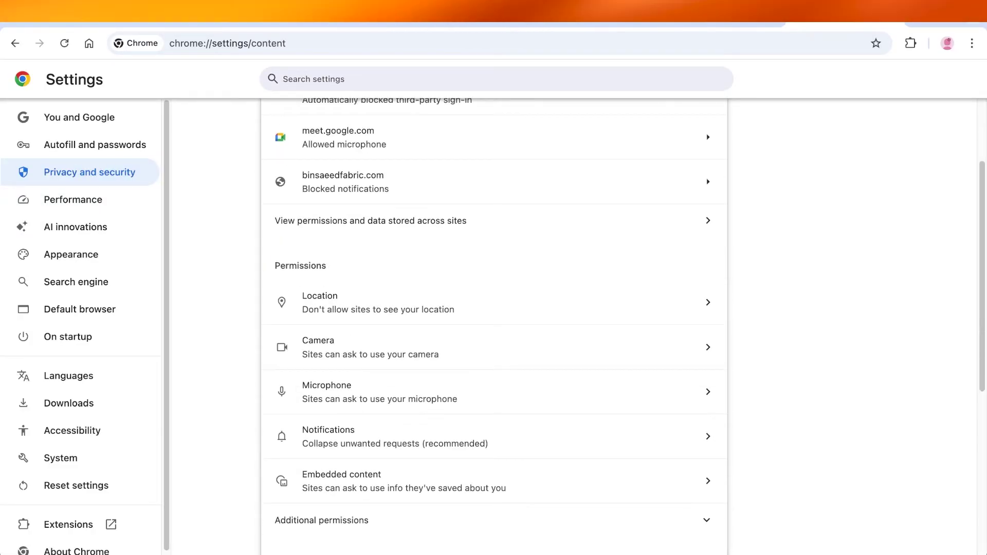
pyautogui.click(493, 471)
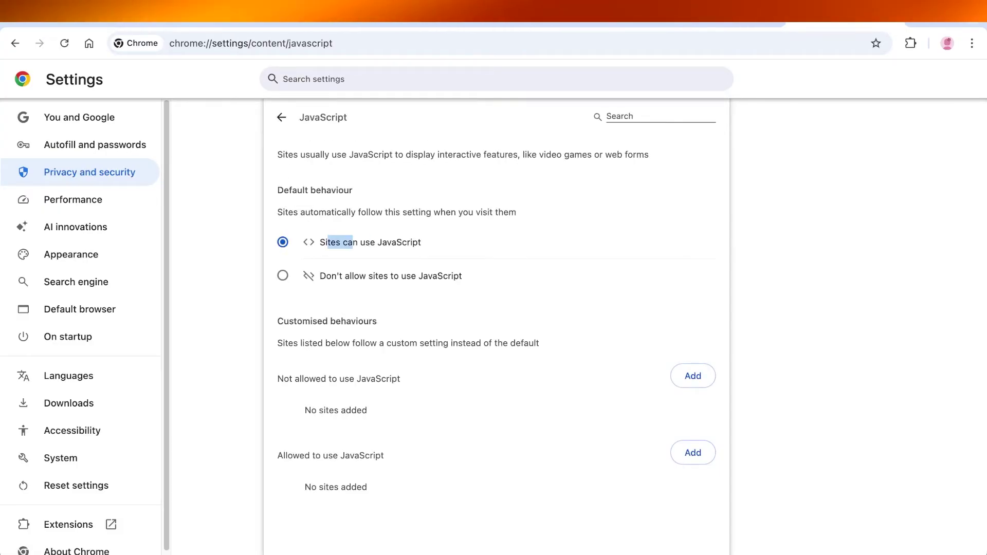
pyautogui.click(374, 242)
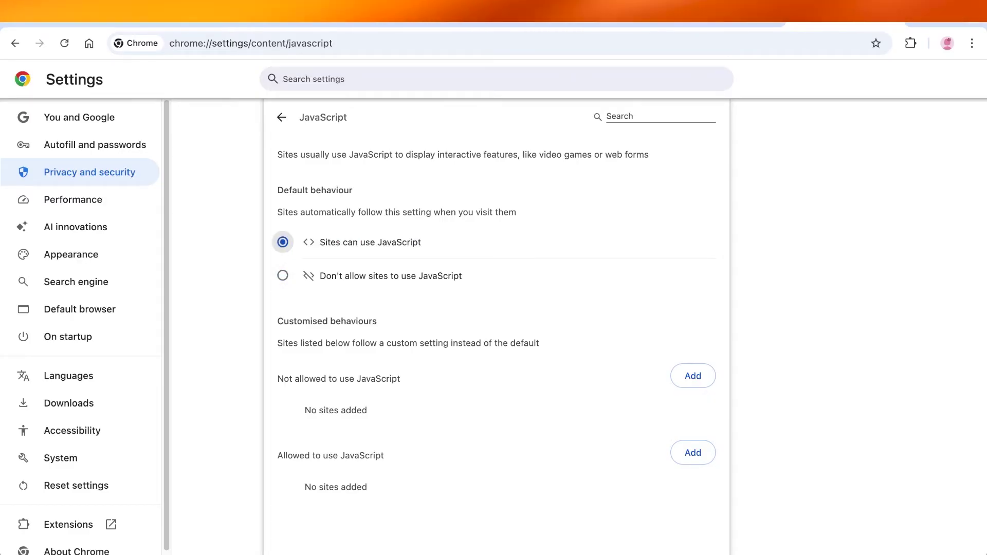
pyautogui.click(281, 117)
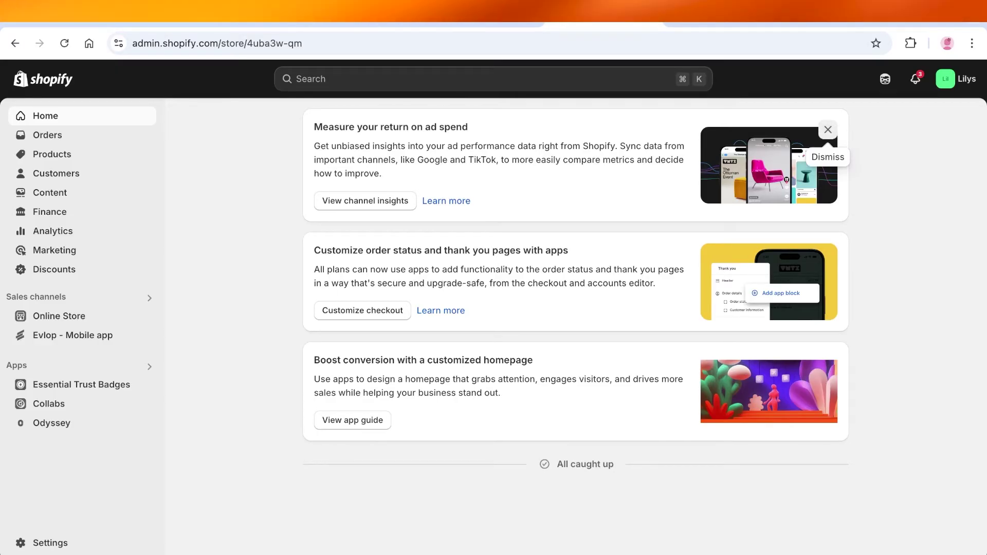
# Dismiss the recommendation cards on the Shopify admin home page.
pyautogui.click(828, 130)
pyautogui.click(830, 130)
pyautogui.click(829, 130)
pyautogui.click(830, 130)
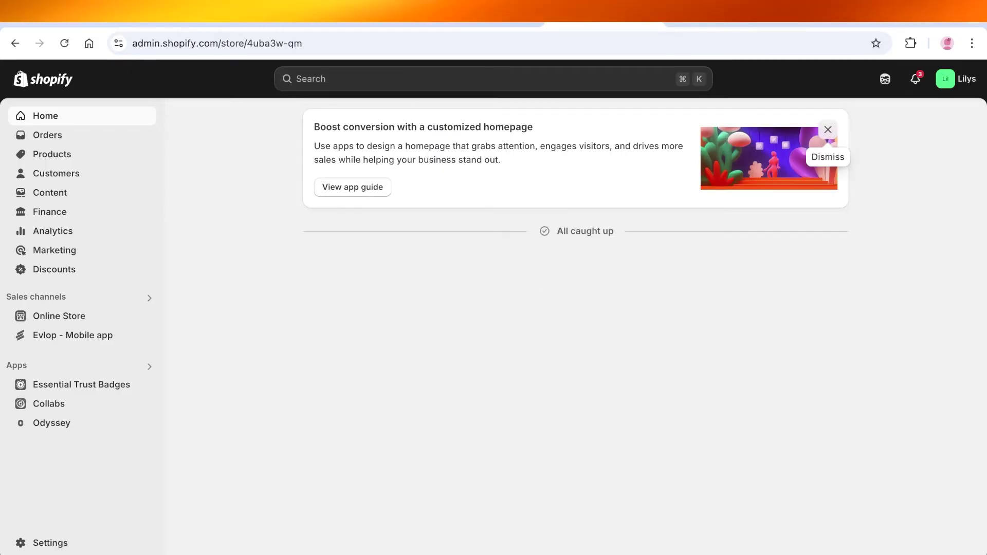
pyautogui.click(828, 130)
# Switch to the Shopify Help Center and search it for "cant login".
pyautogui.hotkey('ctrl', 'Tab')
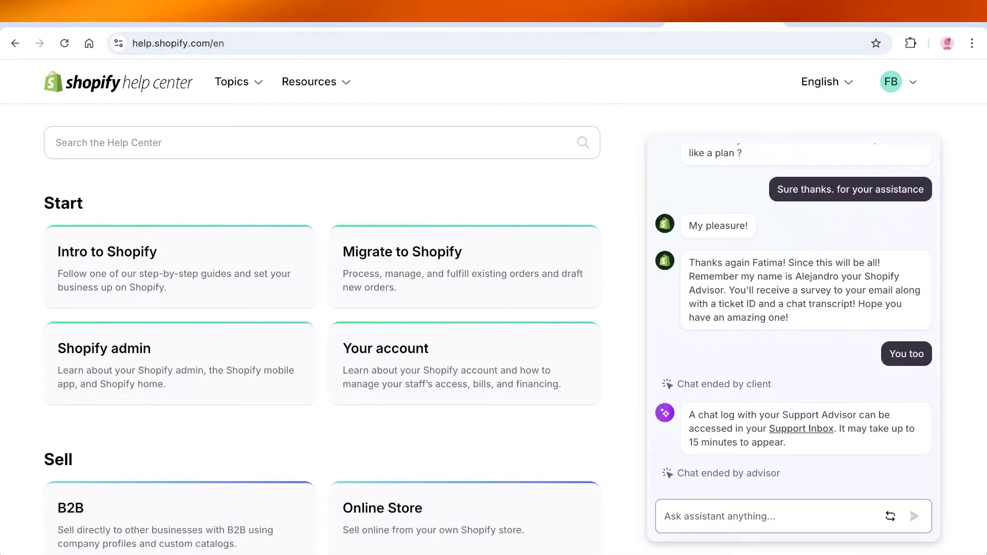
pyautogui.click(109, 143)
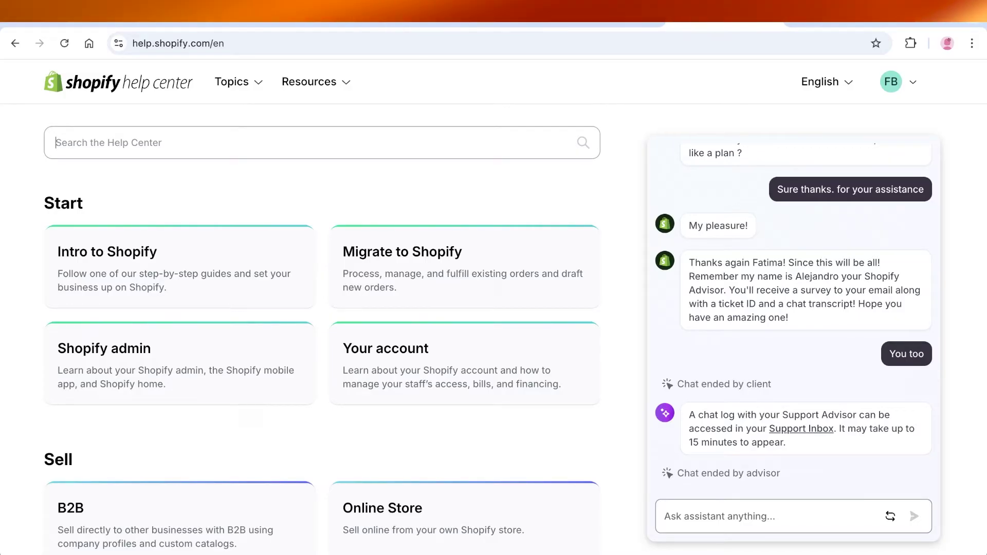
pyautogui.scroll(-1, 322, 329)
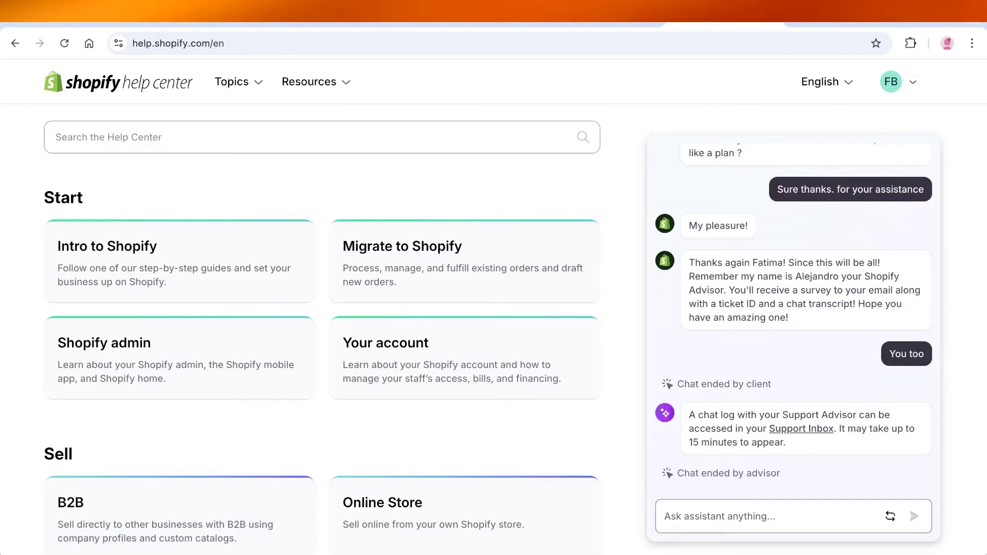
pyautogui.write('c')
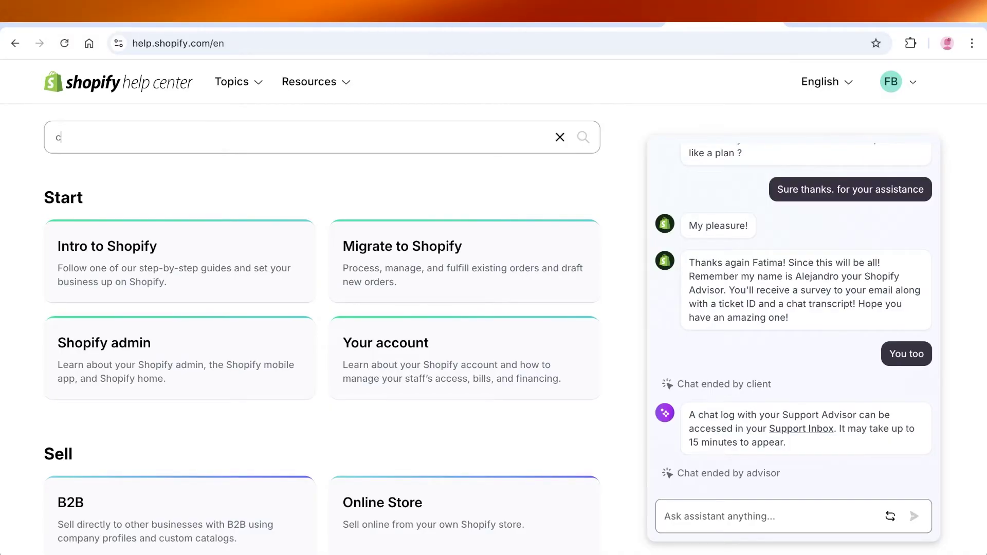
pyautogui.write('ant login')
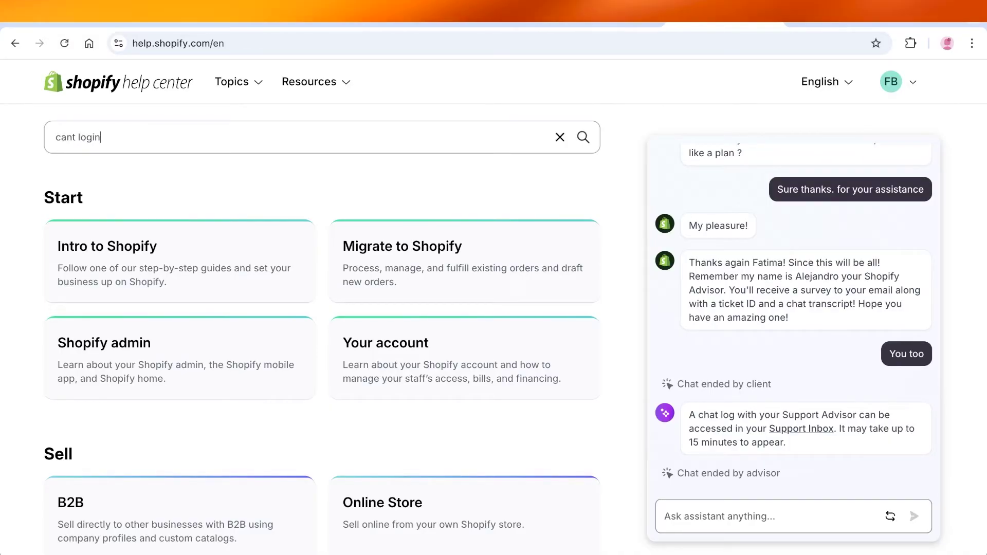
pyautogui.press('Return')
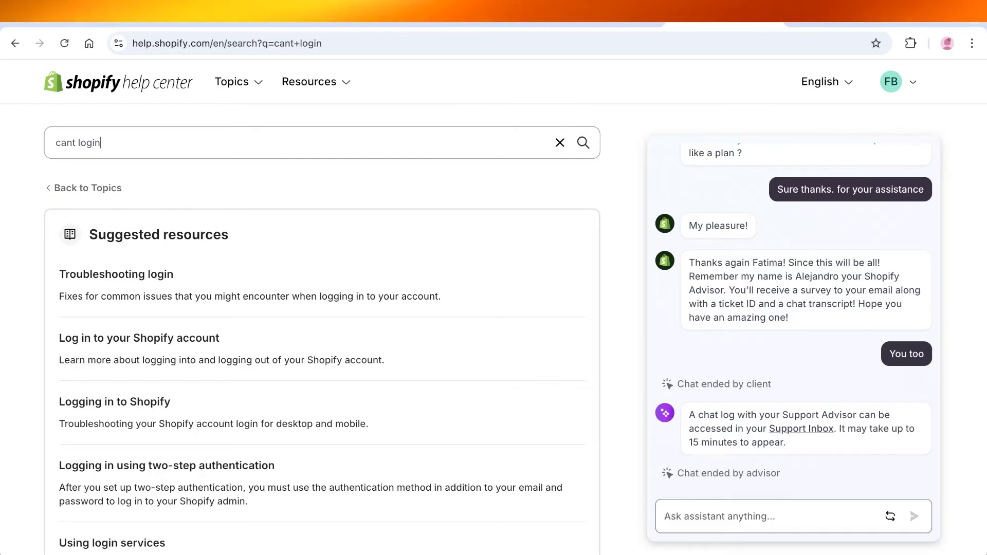
# Review the suggested login resources, open the Troubleshooting login article and skim its introduction and topic list.
pyautogui.scroll(-3, 322, 329)
pyautogui.scroll(3, 322, 328)
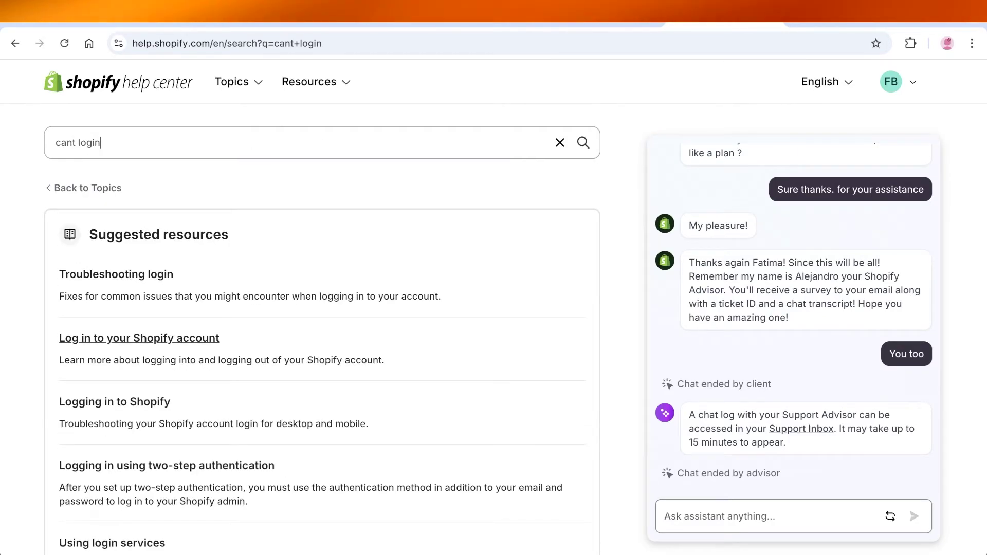
pyautogui.scroll(-1, 139, 335)
pyautogui.scroll(-2, 322, 329)
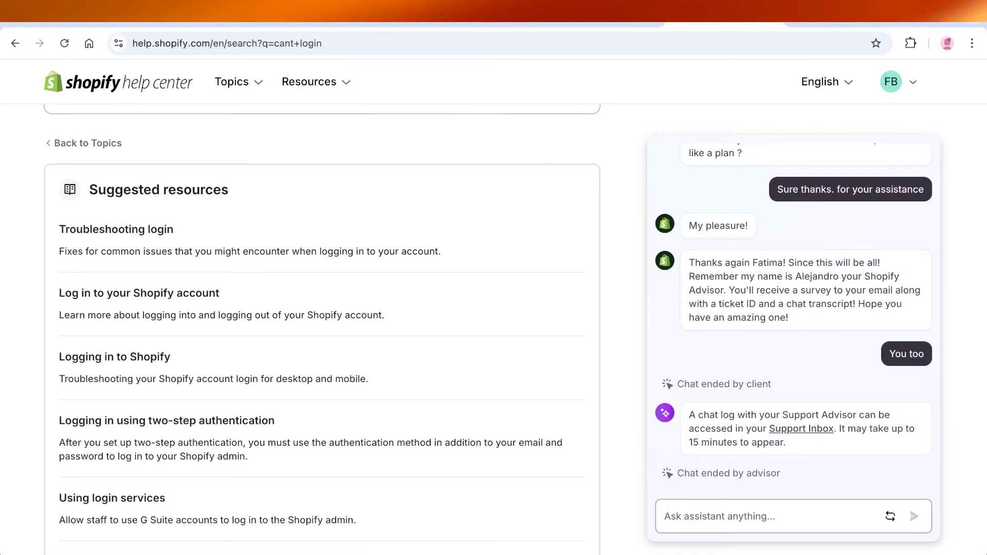
pyautogui.scroll(-5, 166, 462)
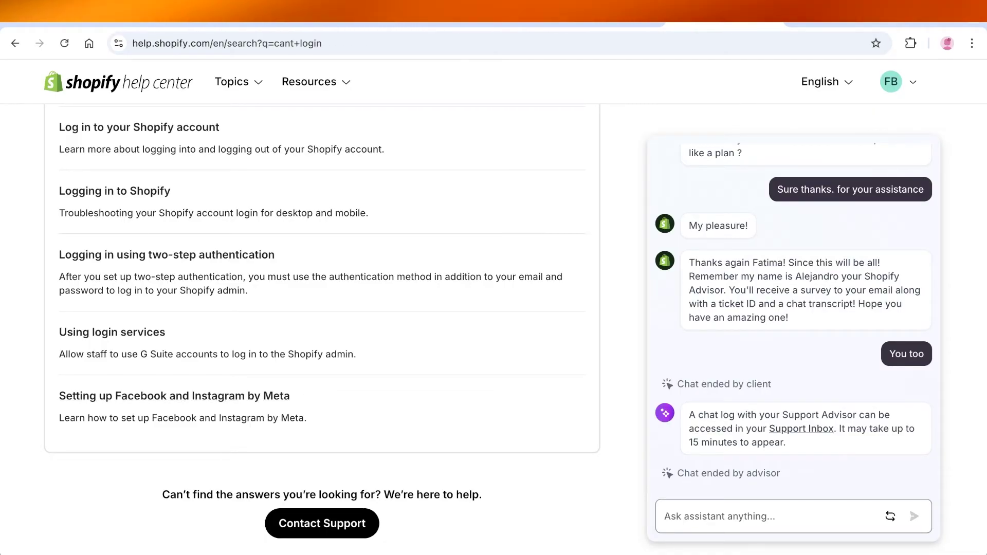
pyautogui.scroll(1, 322, 308)
pyautogui.scroll(3, 322, 329)
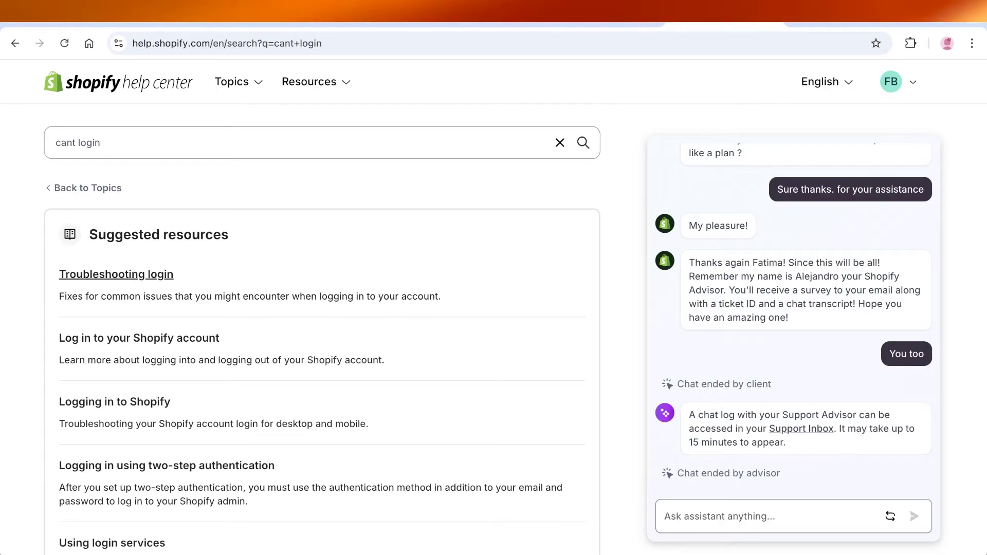
pyautogui.click(116, 274)
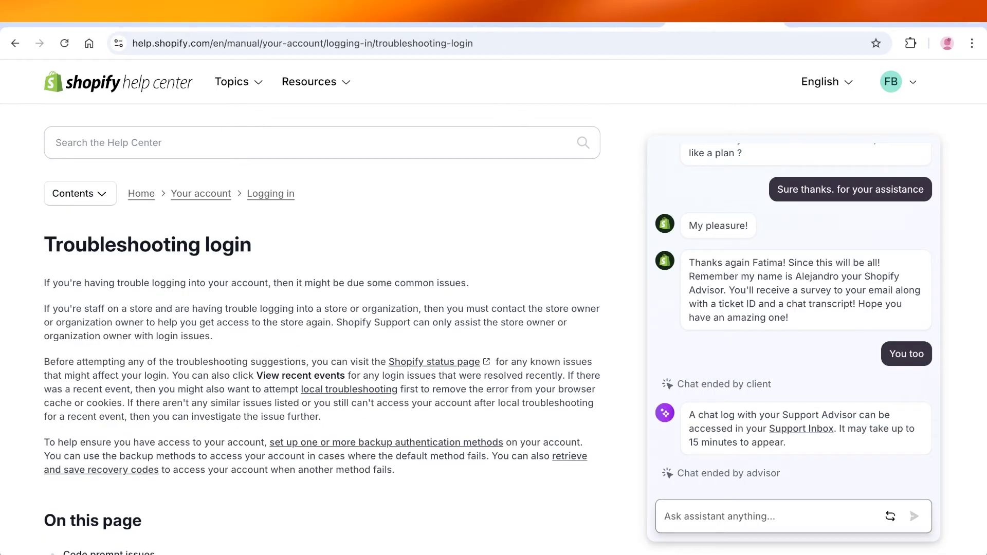
pyautogui.scroll(-3, 323, 308)
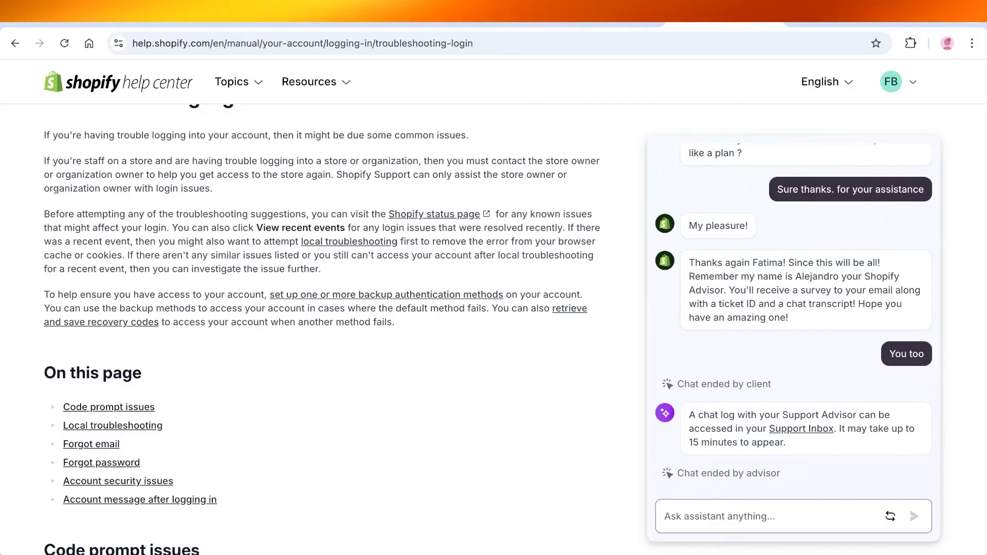
pyautogui.scroll(3, 323, 308)
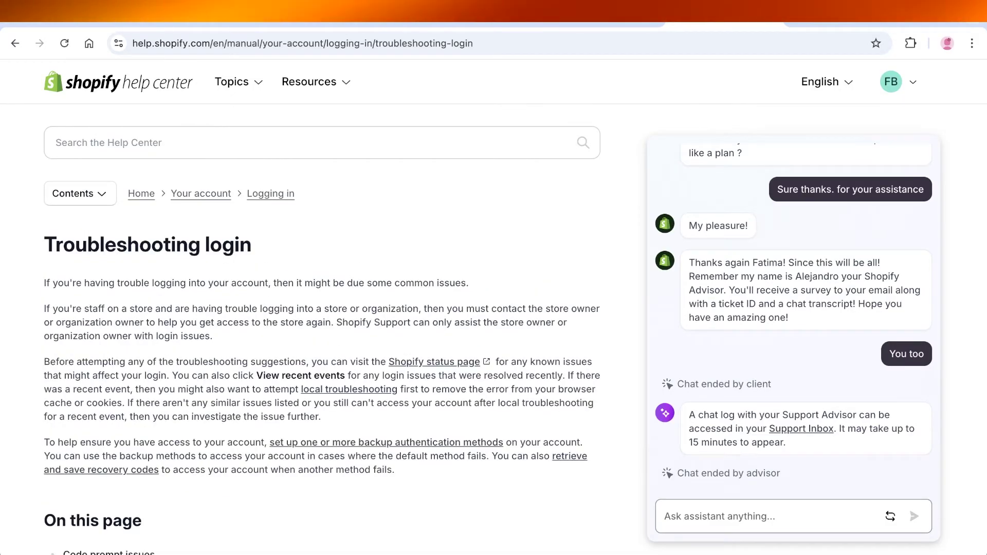
# Read the Code prompt issues section of the Troubleshooting login article, covering two-step authentication and inactive account issues.
pyautogui.scroll(-4, 322, 308)
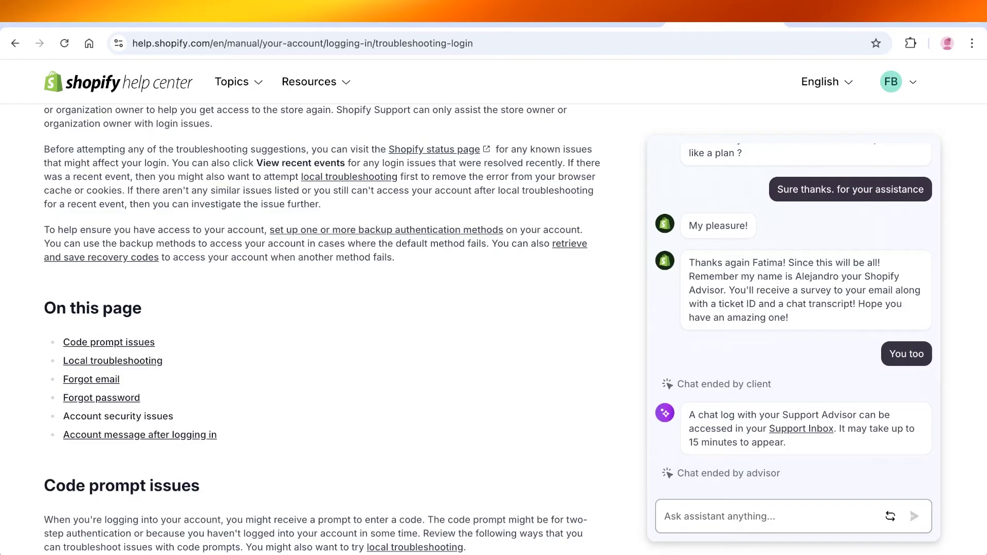
pyautogui.scroll(-1, 329, 308)
pyautogui.scroll(-6, 322, 329)
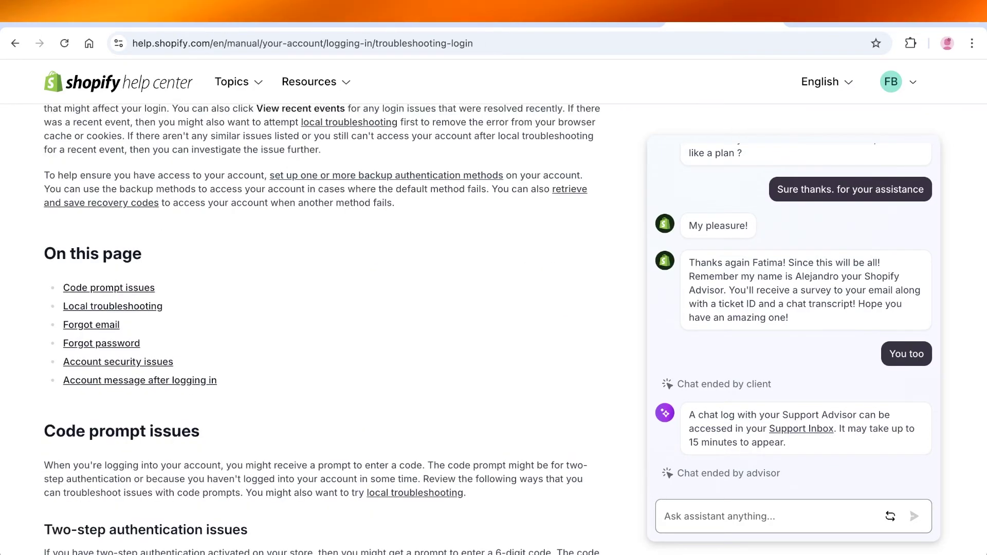
pyautogui.scroll(-7, 321, 334)
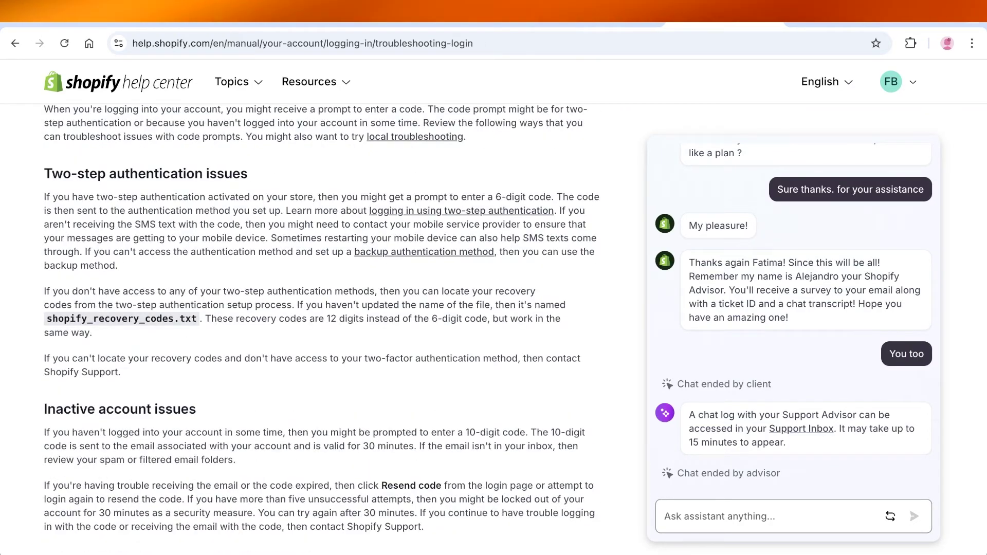
pyautogui.scroll(6, 321, 334)
pyautogui.scroll(-4, 321, 334)
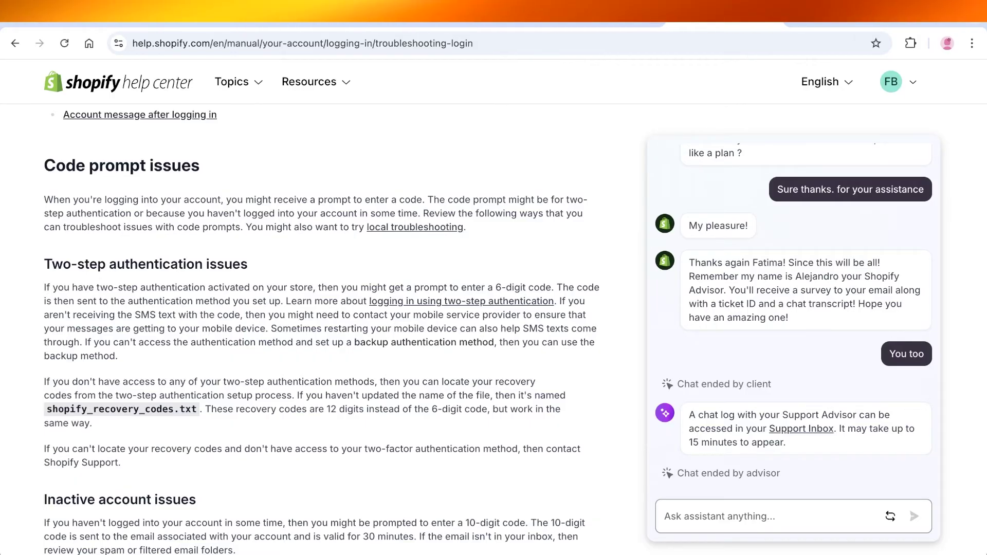
pyautogui.scroll(-3, 321, 329)
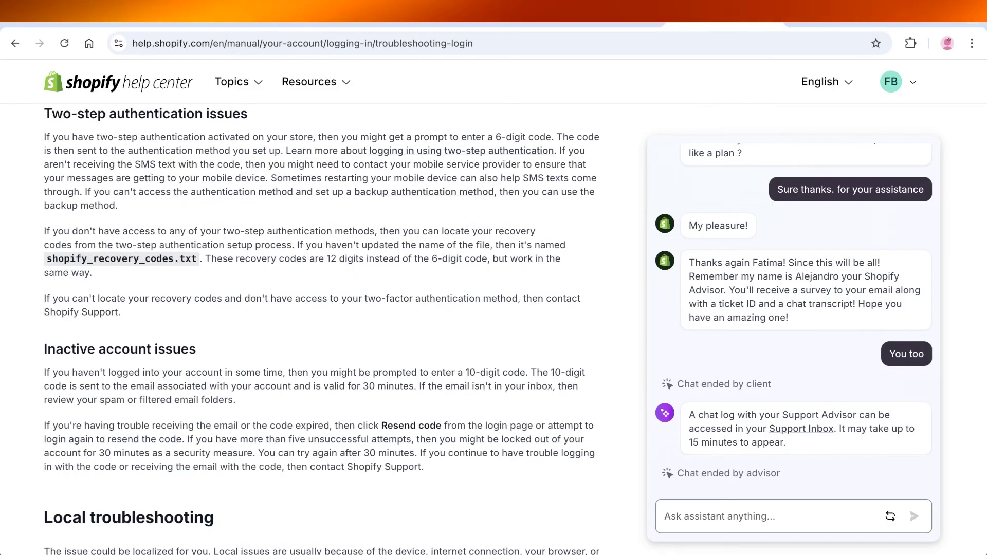
pyautogui.scroll(1, 321, 329)
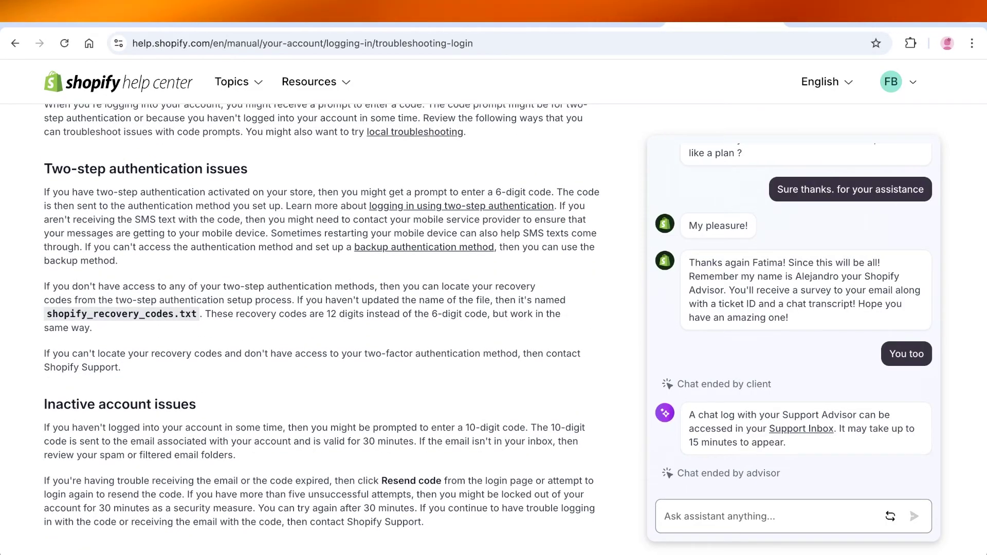
# Trace the two-step authentication passage on locating recovery codes and the shopify_recovery_codes.txt file by highlighting its text, and clear the selection.
pyautogui.moveTo(554, 300); pyautogui.dragTo(622, 314)
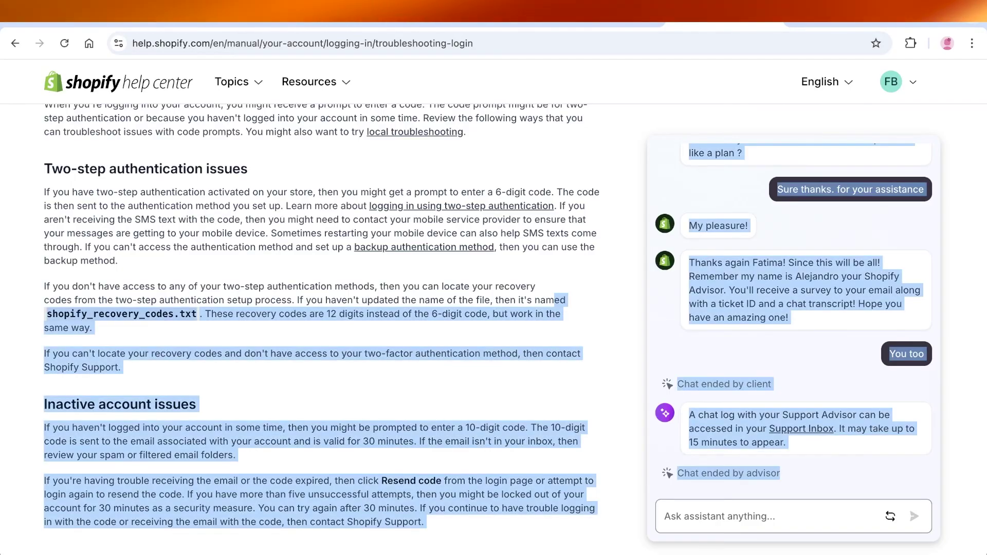
pyautogui.click(622, 314)
pyautogui.moveTo(509, 286); pyautogui.dragTo(526, 286)
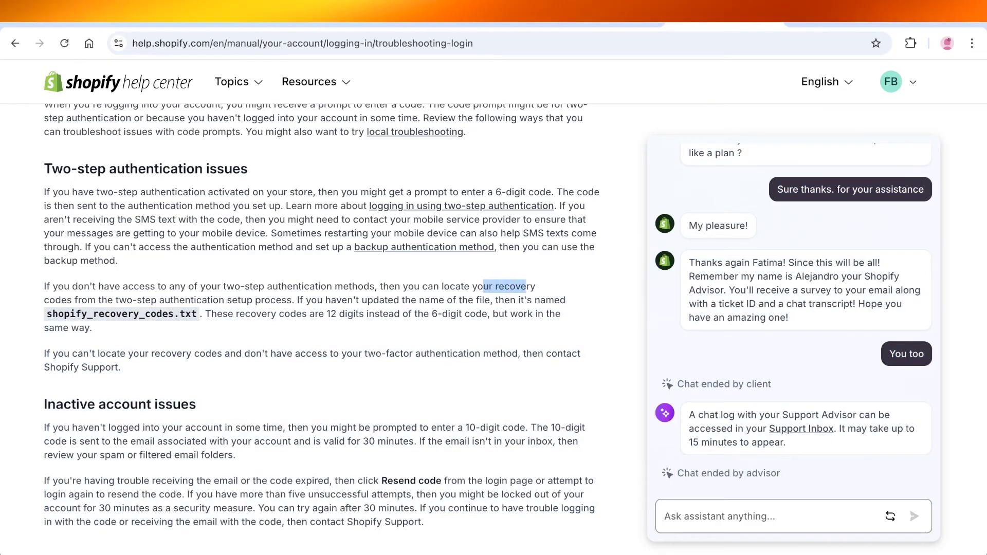
pyautogui.moveTo(347, 300); pyautogui.dragTo(479, 299)
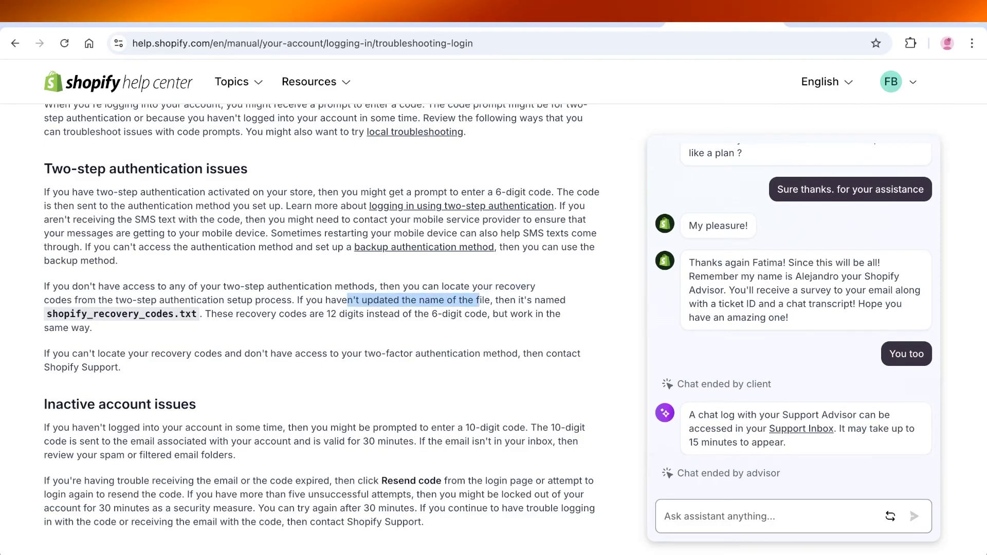
pyautogui.moveTo(64, 314); pyautogui.dragTo(239, 313)
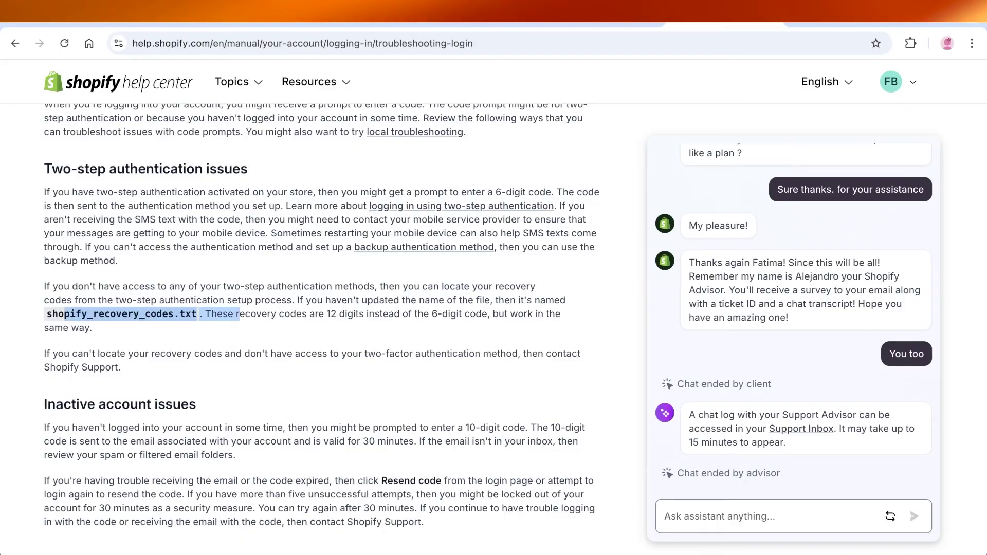
pyautogui.click(240, 314)
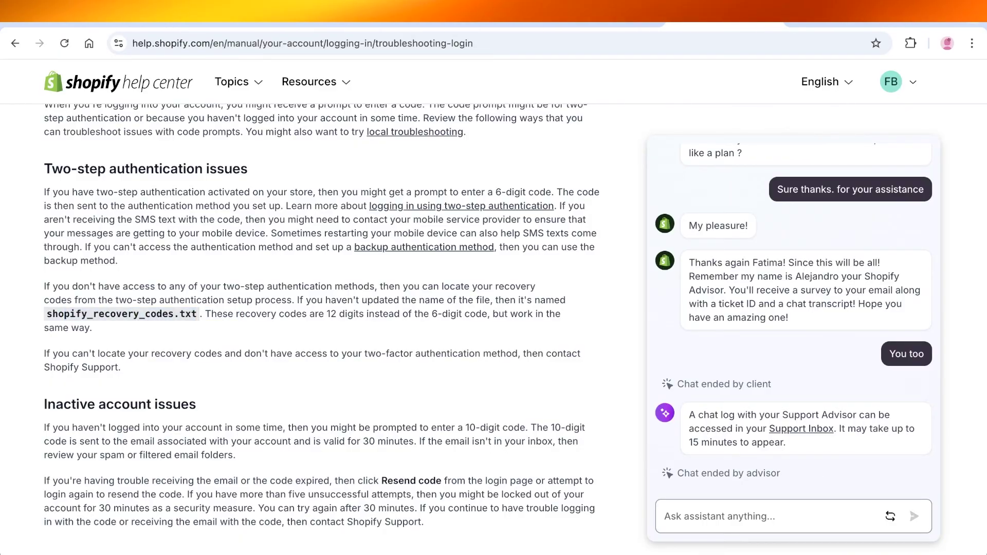
# Skim the article's remaining sections through Forgot password, Account security issues and Contact Support, and switch back to the Shopify admin home page.
pyautogui.scroll(-20, 318, 329)
pyautogui.scroll(20, 319, 329)
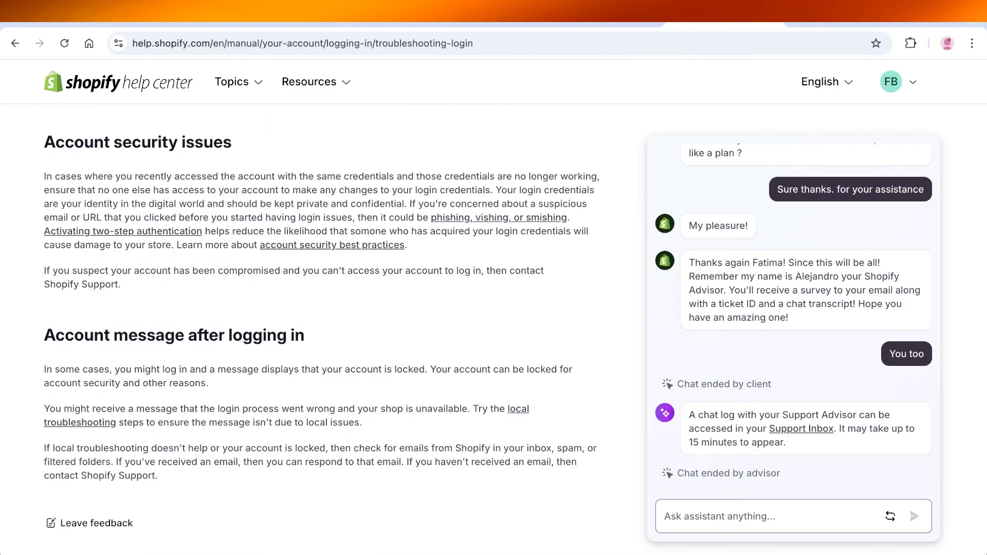
pyautogui.scroll(-14, 318, 329)
pyautogui.scroll(-10, 319, 329)
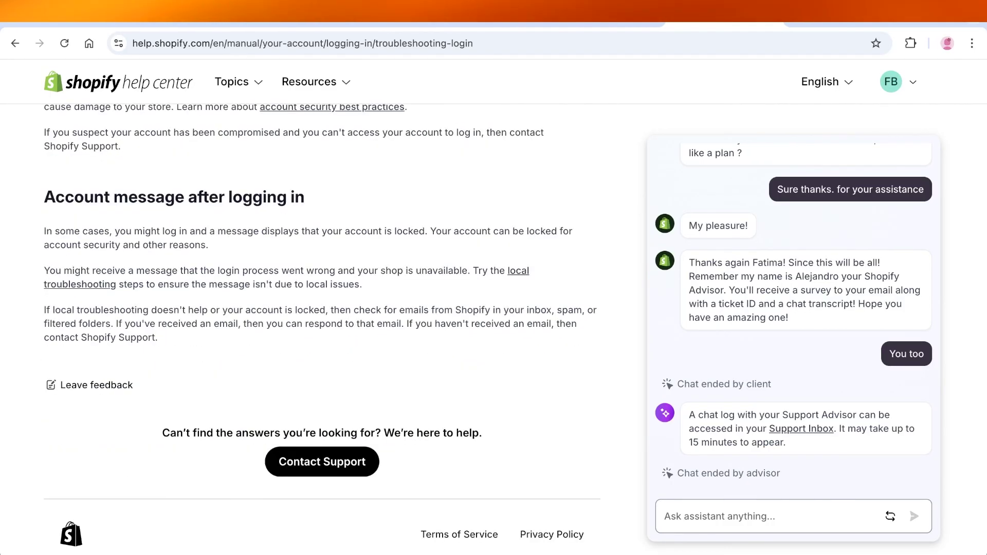
pyautogui.scroll(12, 318, 329)
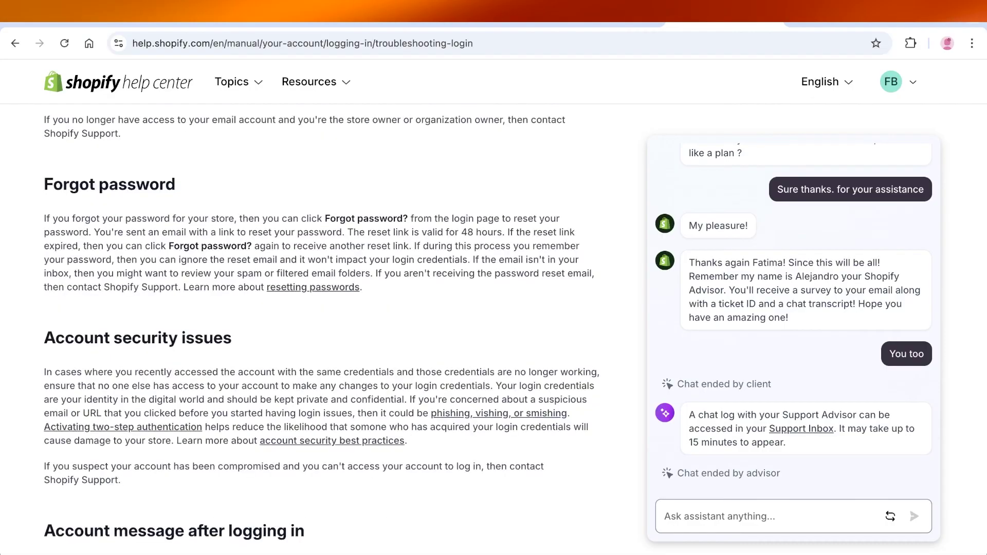
pyautogui.scroll(6, 318, 329)
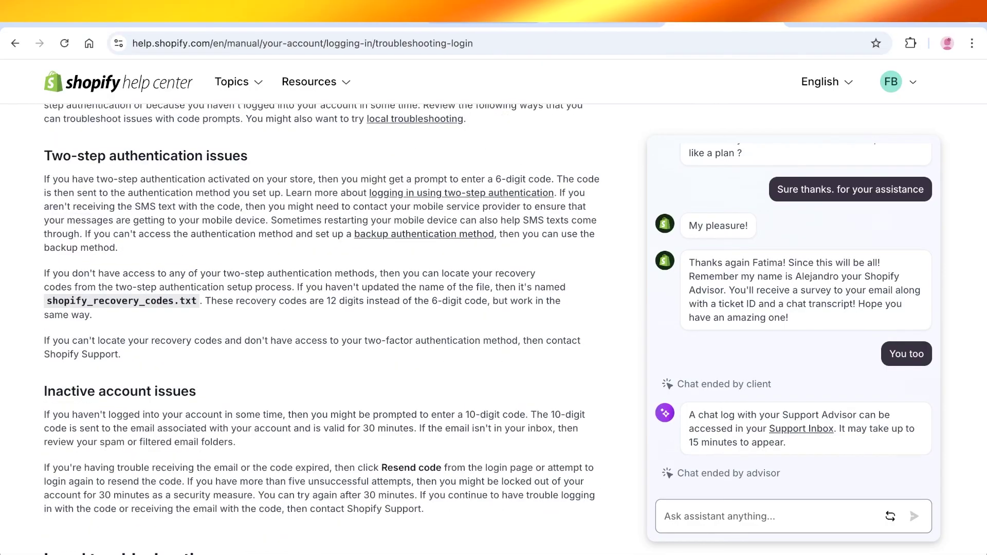
pyautogui.click(604, 13)
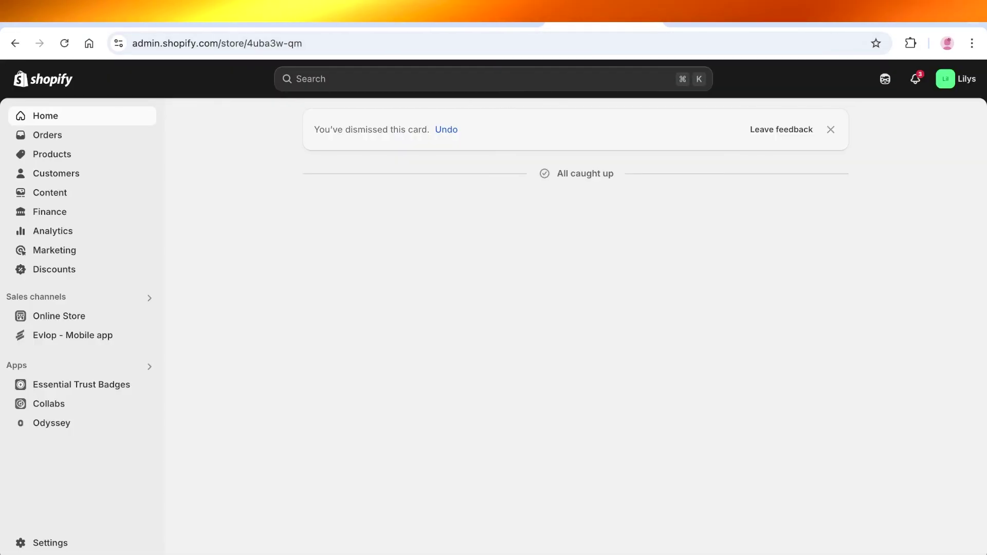